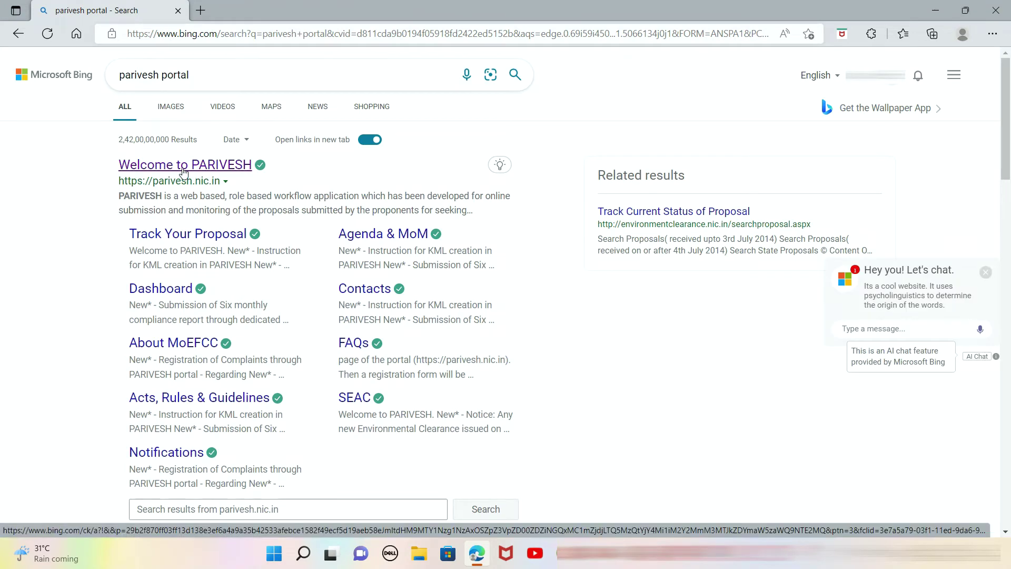
Open the PARIVESH site from the search results, close the search page, and open the Project Proponent login form
click(183, 167)
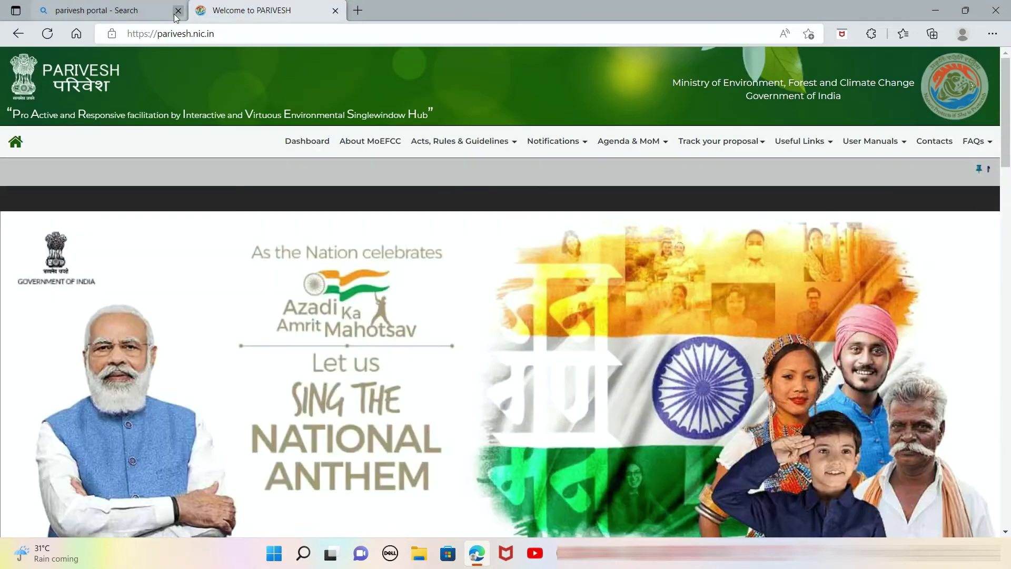
click(178, 11)
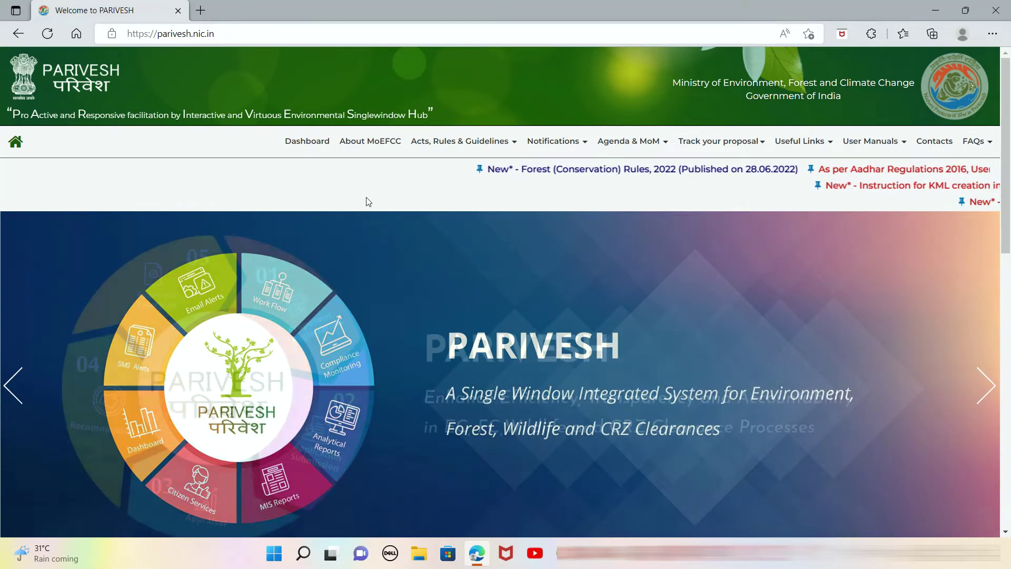
scroll(367, 201, down, 3)
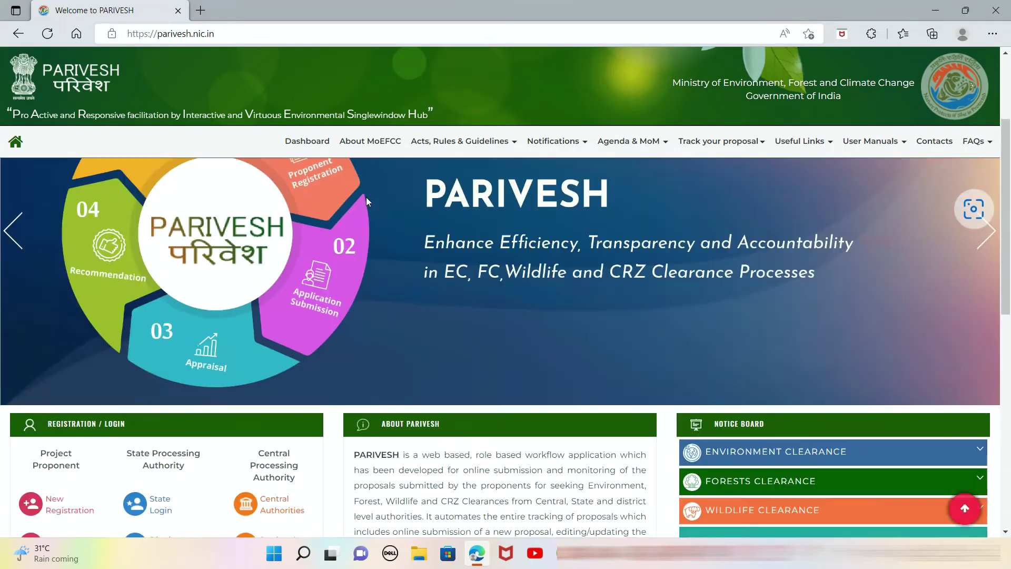
scroll(366, 197, down, 3)
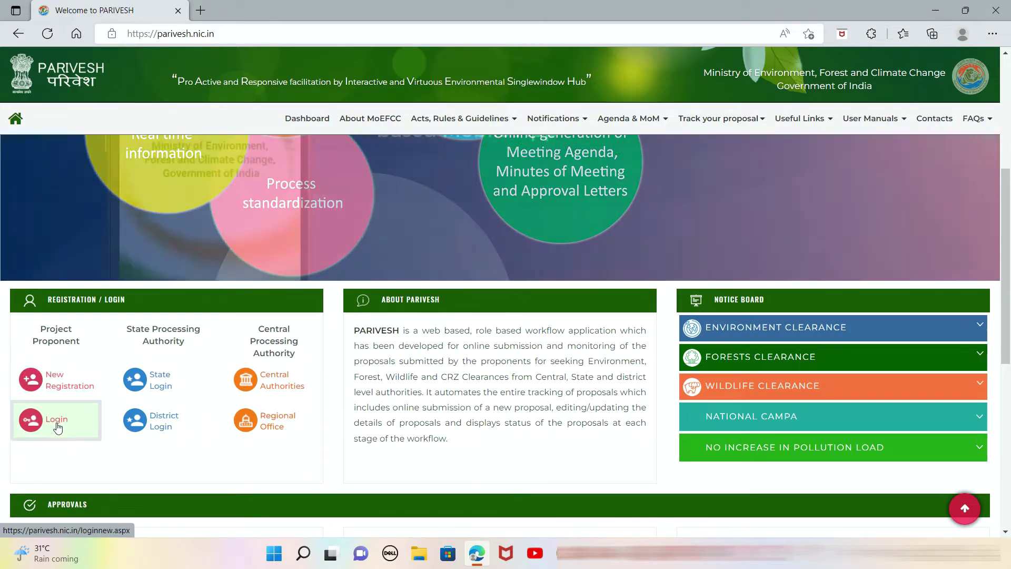
click(57, 420)
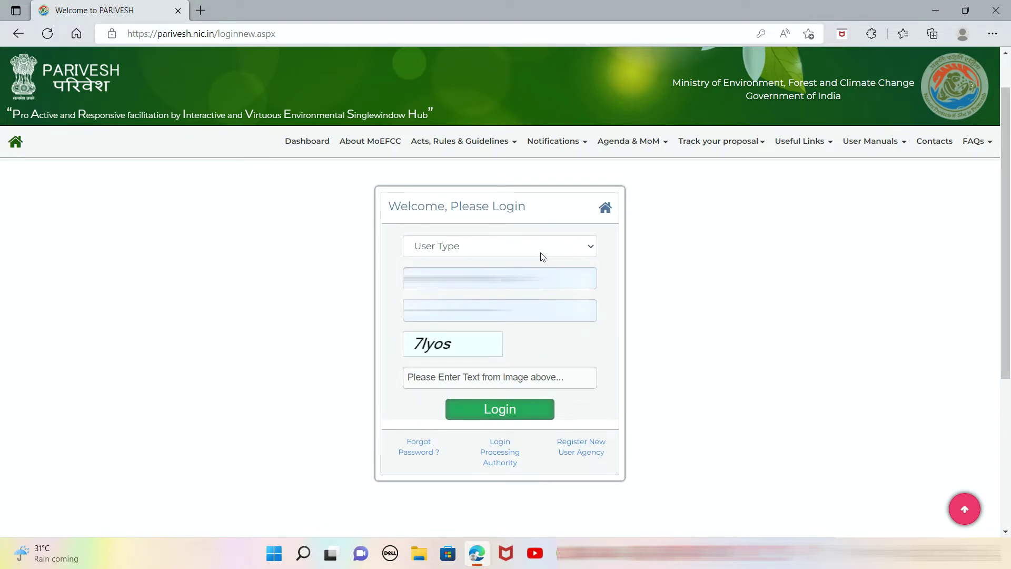
Set the login user type to Applicant and fill in the saved user ID and password
click(581, 250)
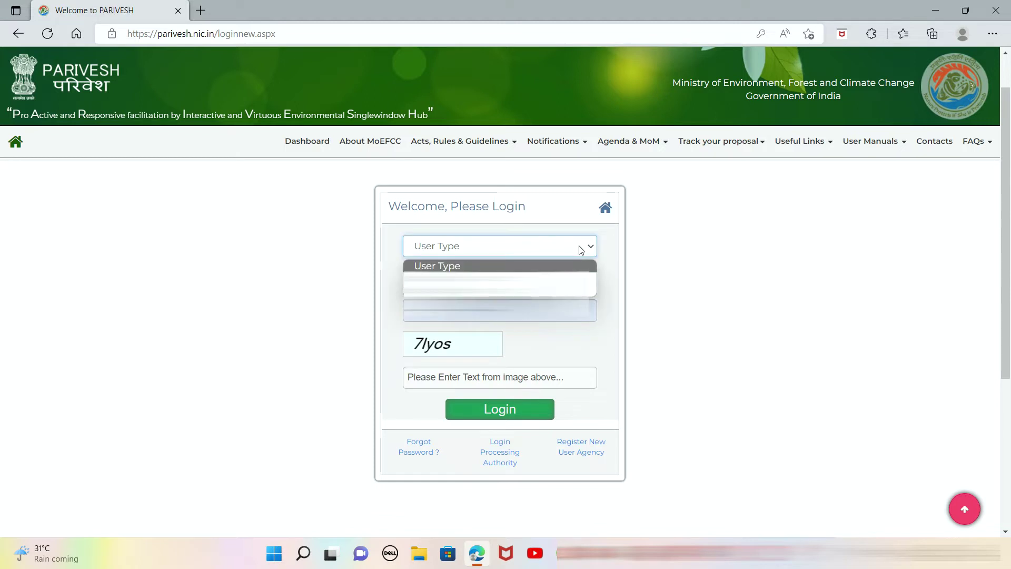
key(Down)
key(Return)
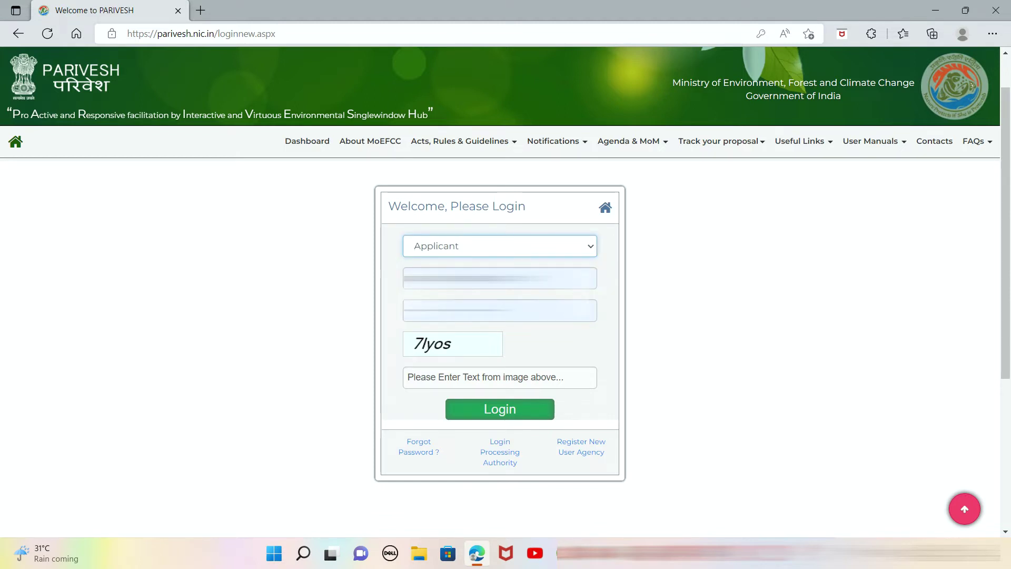
key(Tab)
key(Down)
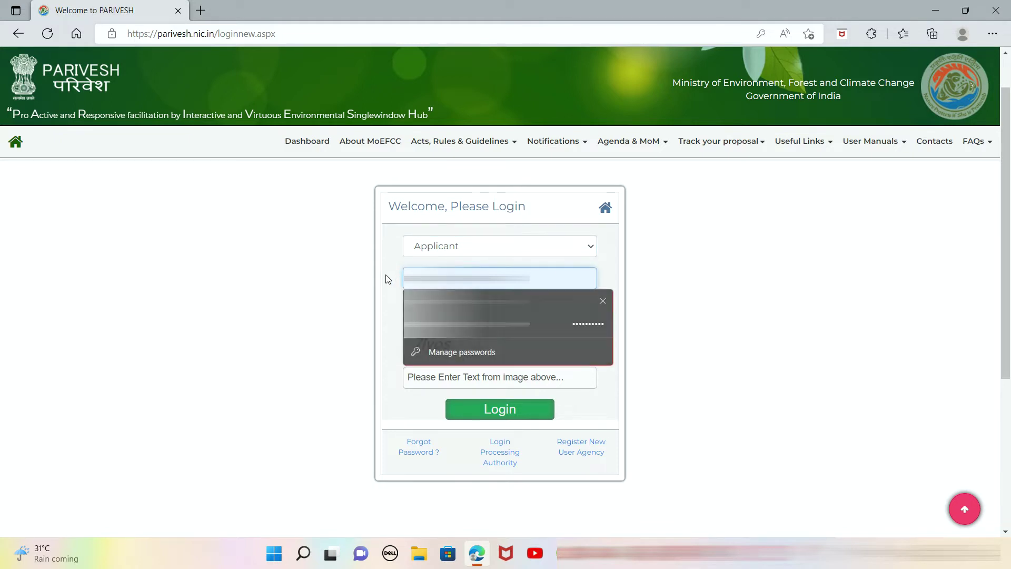
key(Return)
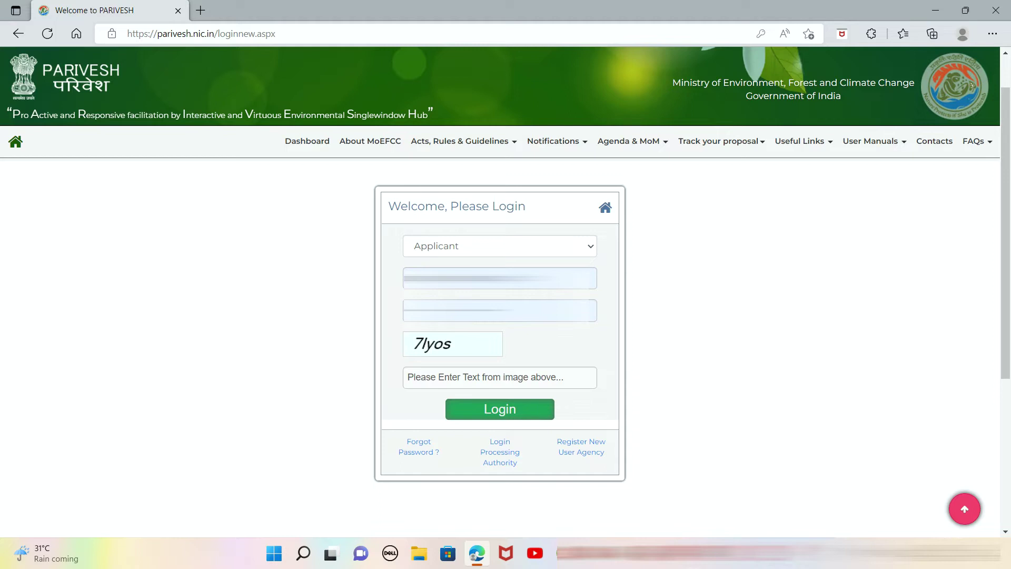
Try to log in with the captcha text shown in the image, and dismiss the resulting alert
click(463, 378)
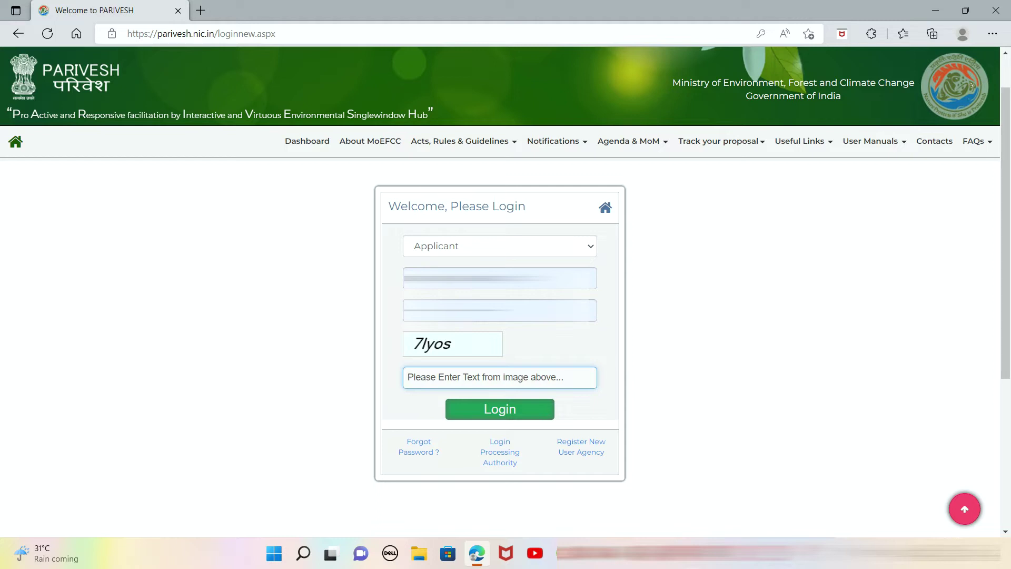
text(&)
key(BackSpace)
text(7l)
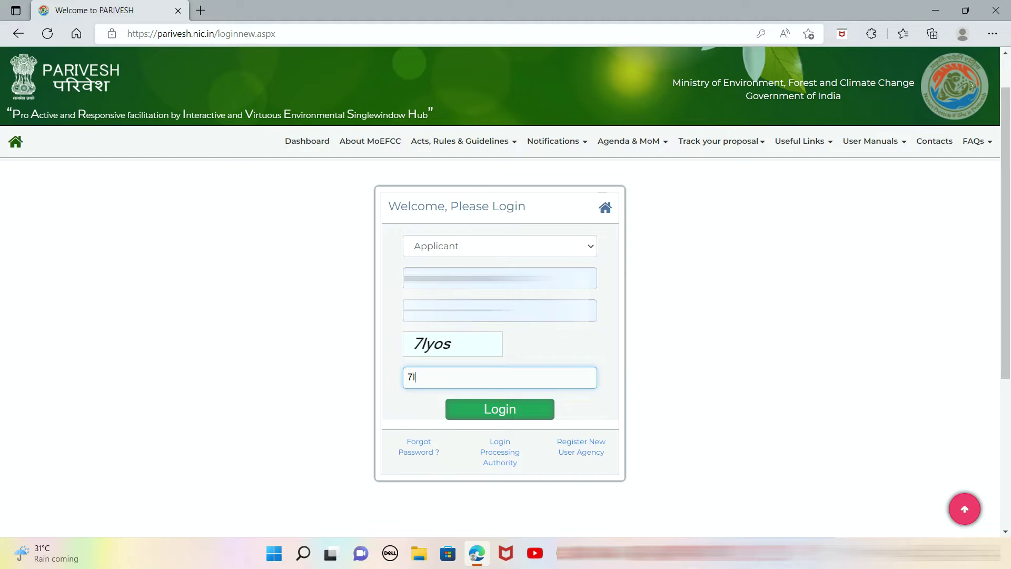
text(yos)
click(496, 410)
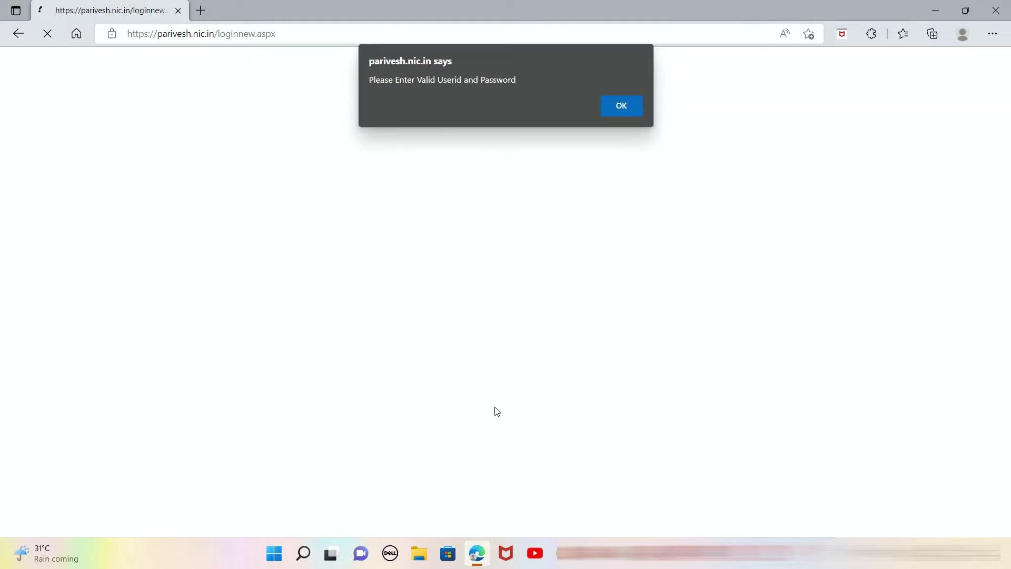
click(622, 106)
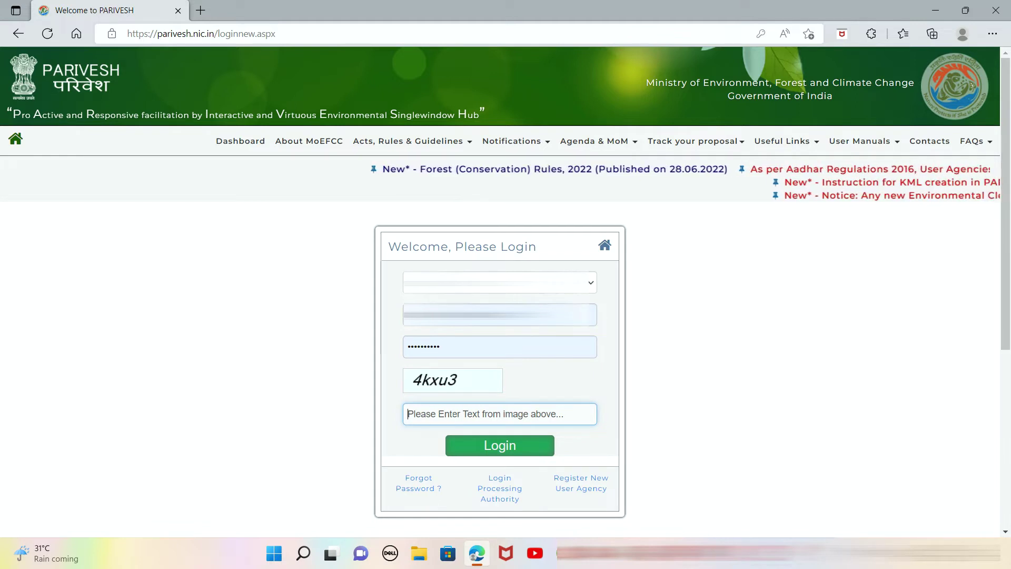
Enter the new captcha text from the image and log in to the portal
text(4)
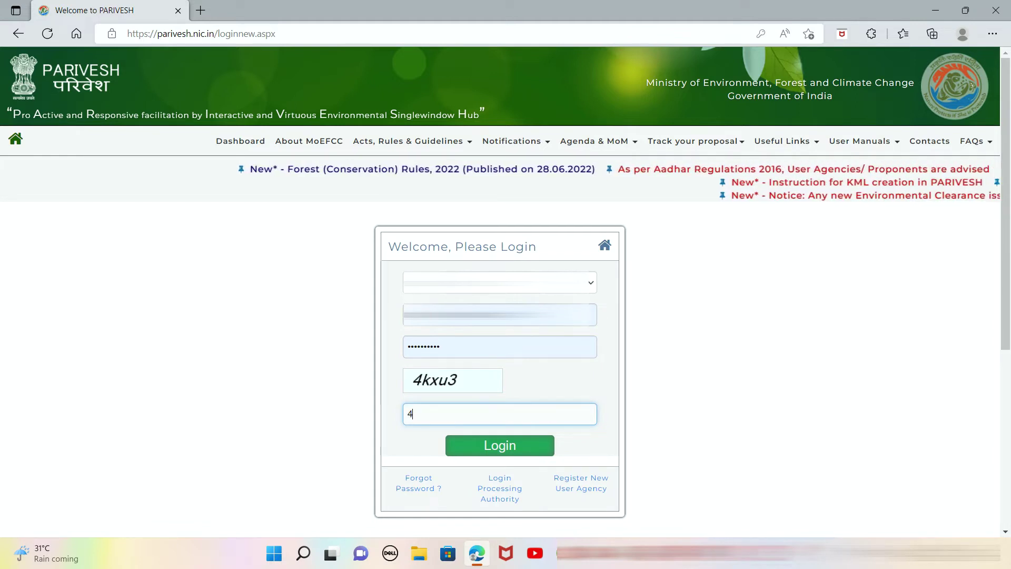
text(kx)
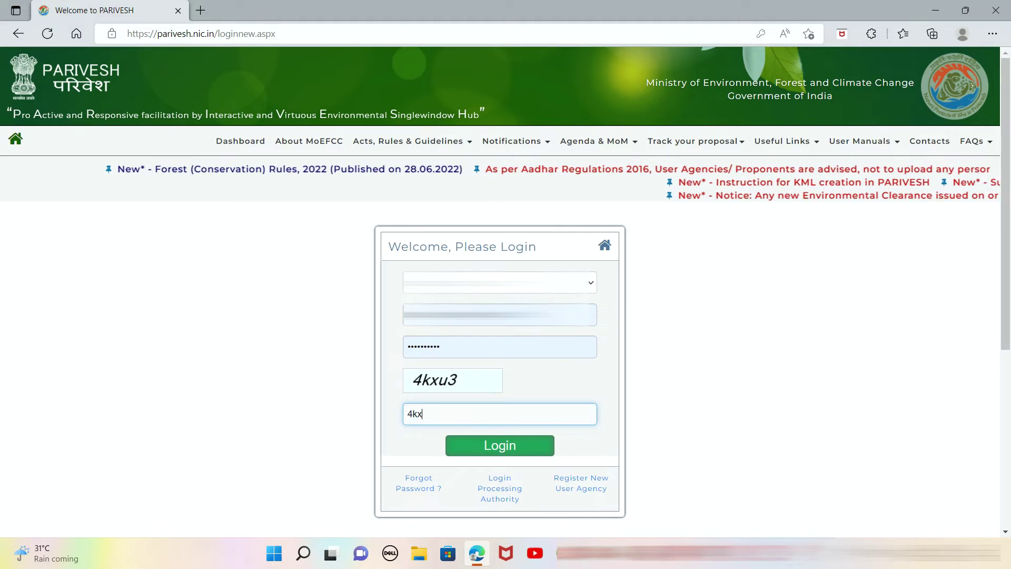
text(u3)
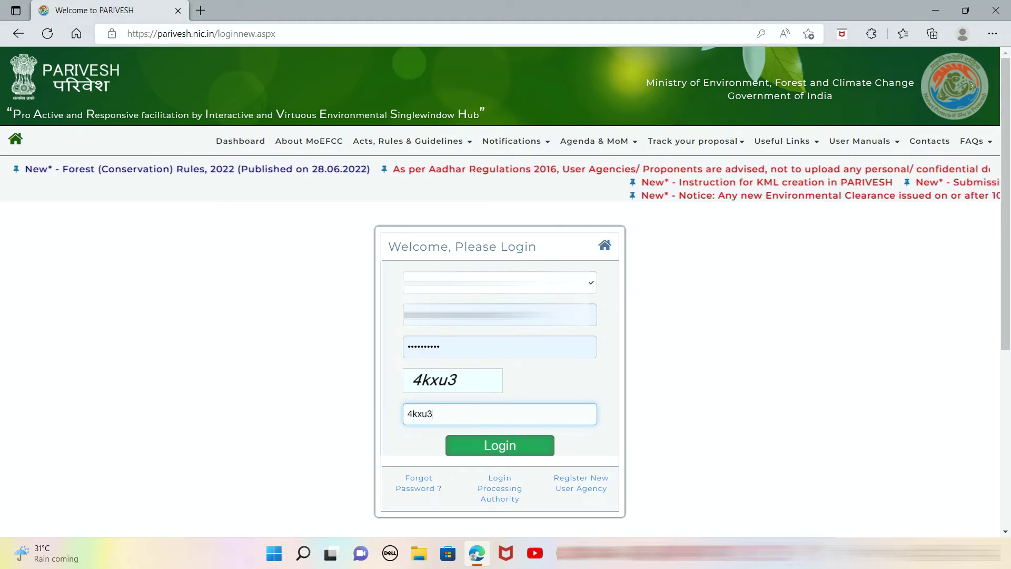
click(505, 446)
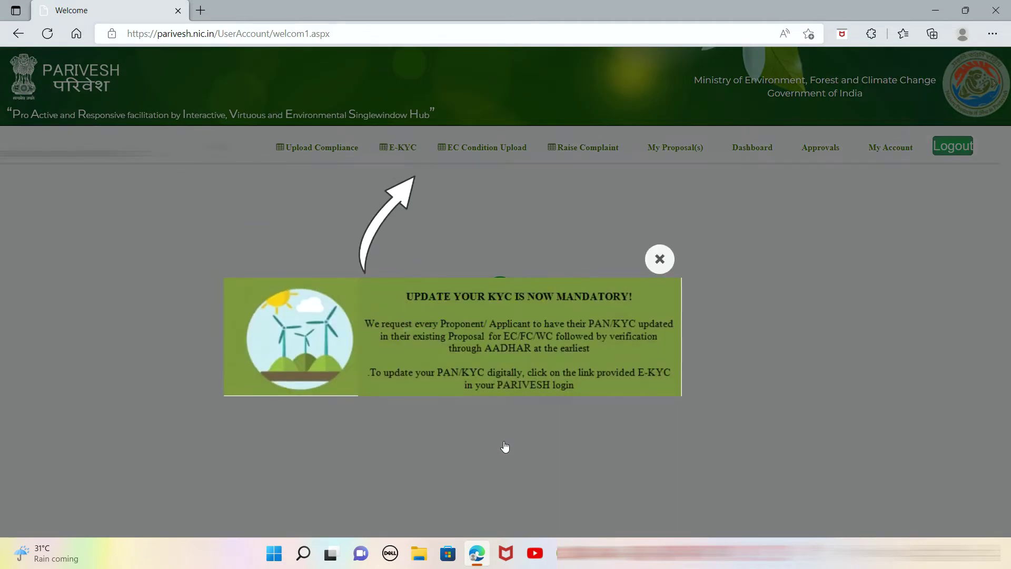
Dismiss the KYC update notice and start an application for a new proposal from the approvals page
click(660, 260)
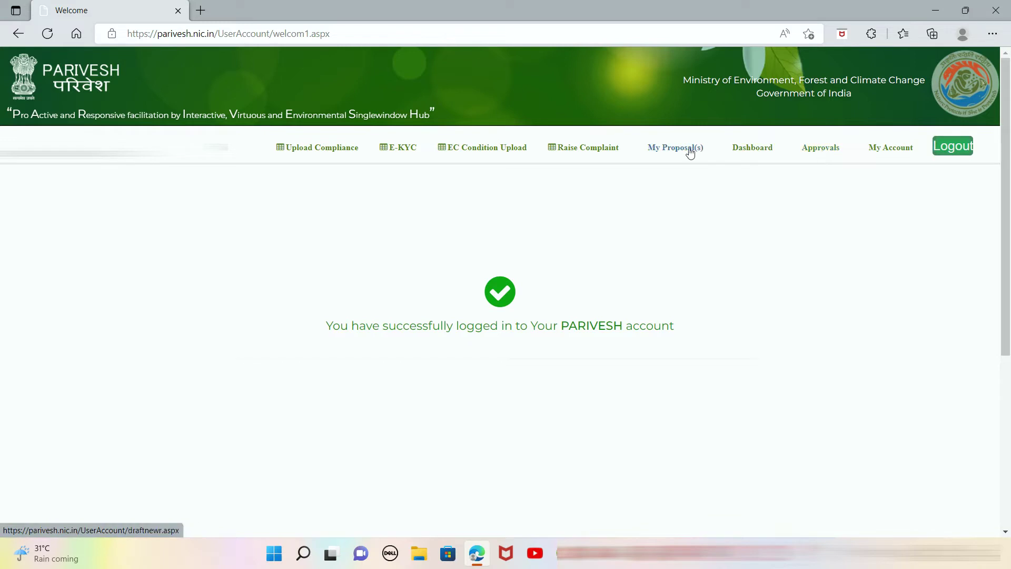
click(818, 154)
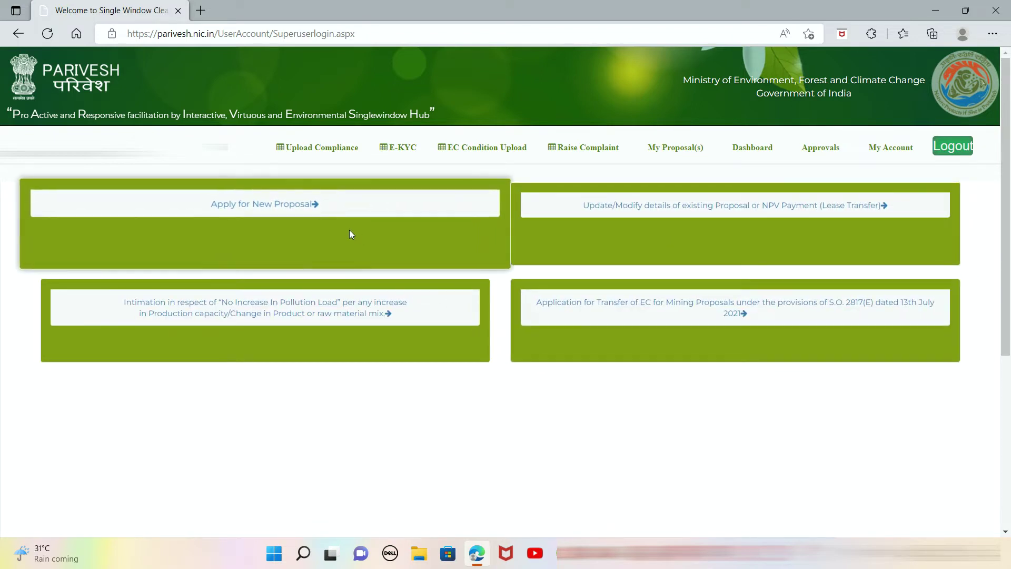
click(282, 208)
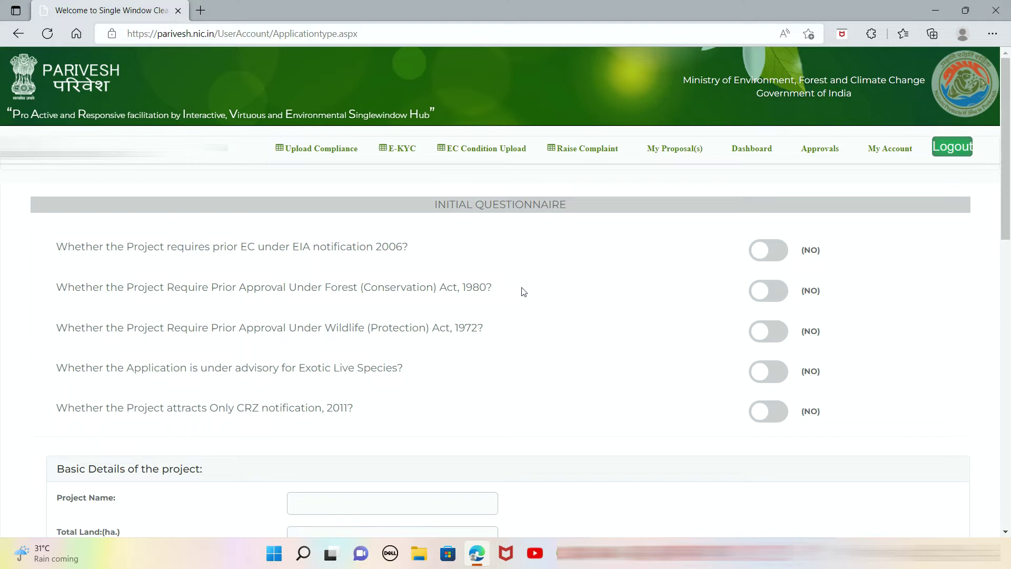
Answer Yes to prior approval under the Forest (Conservation) Act, 1980 and to fresh forest land allocation (Form-A) under Section 2(ii)
click(782, 298)
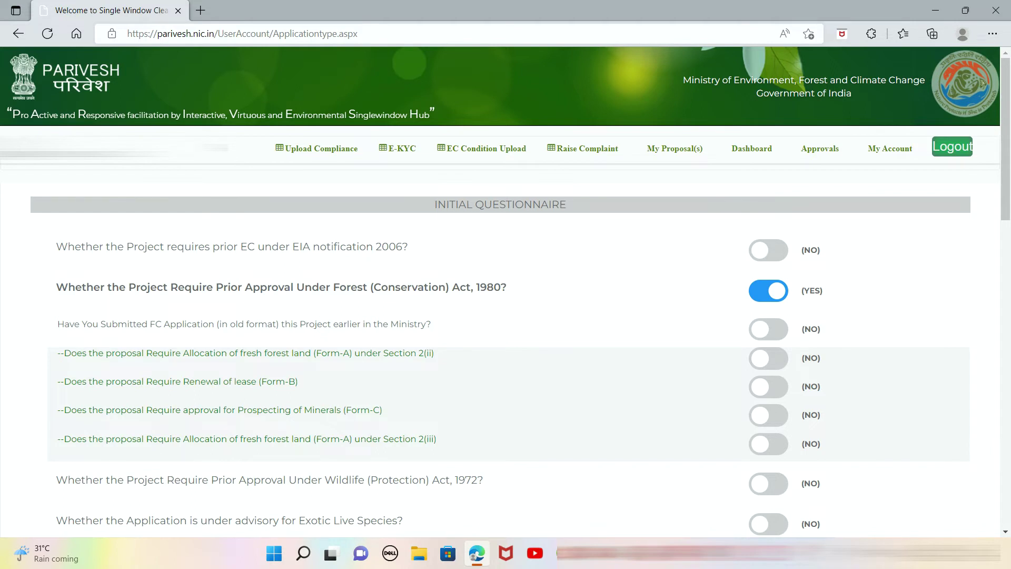
click(775, 365)
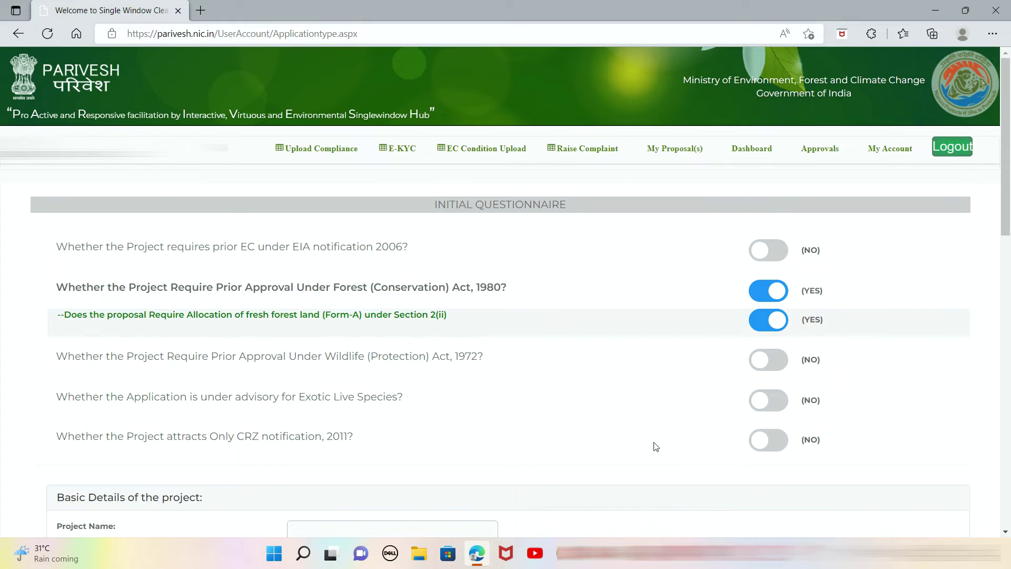
In the project location section, set the number of states to 1 and the main state to Himachal Pradesh
scroll(653, 434, down, 1)
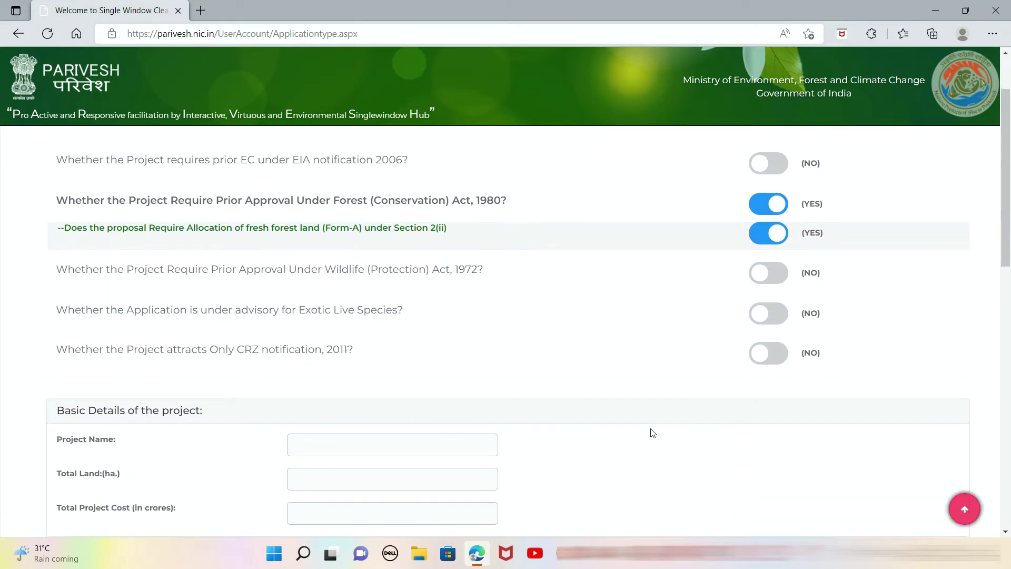
scroll(653, 433, down, 2)
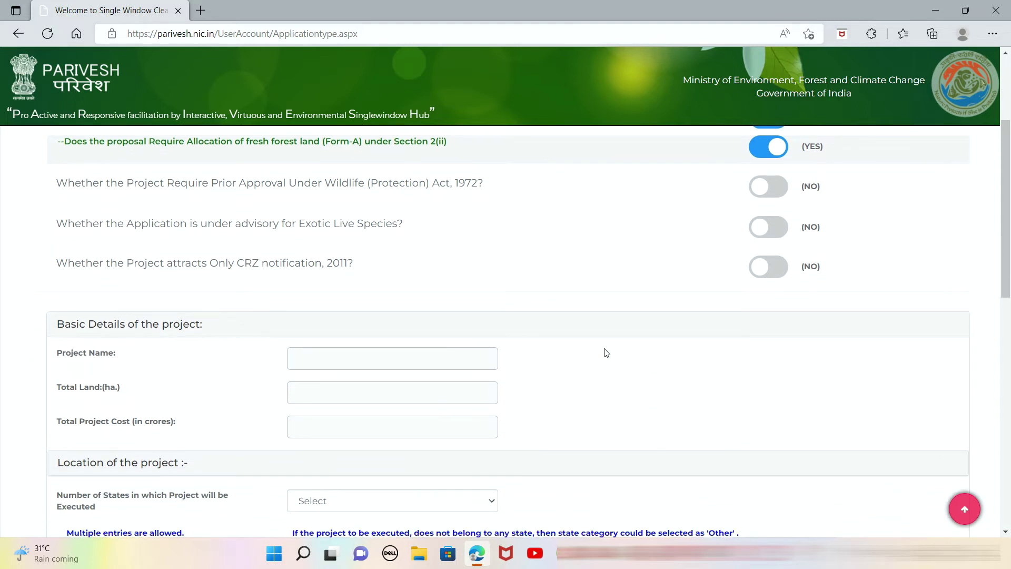
scroll(606, 352, down, 1)
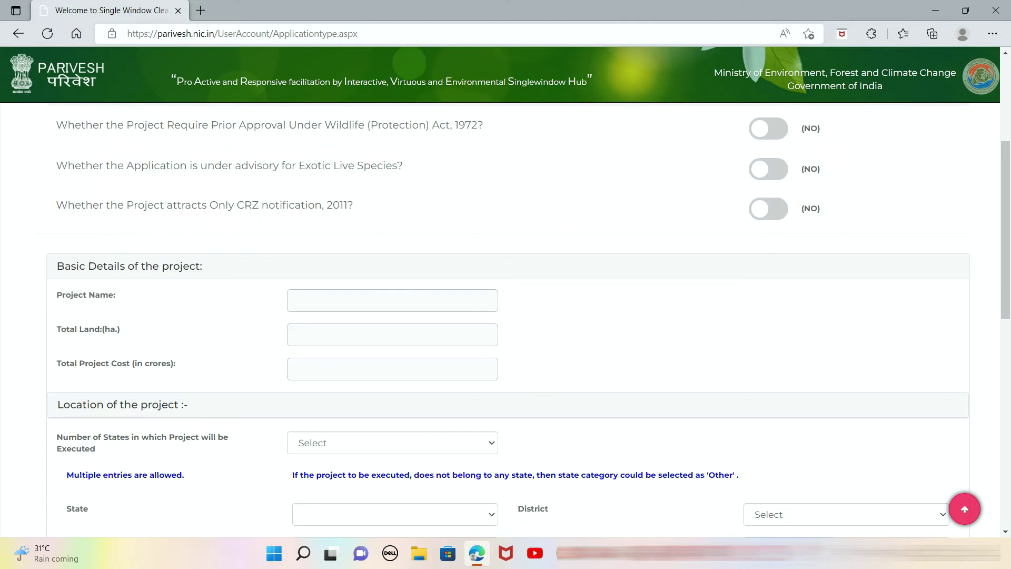
scroll(323, 377, down, 3)
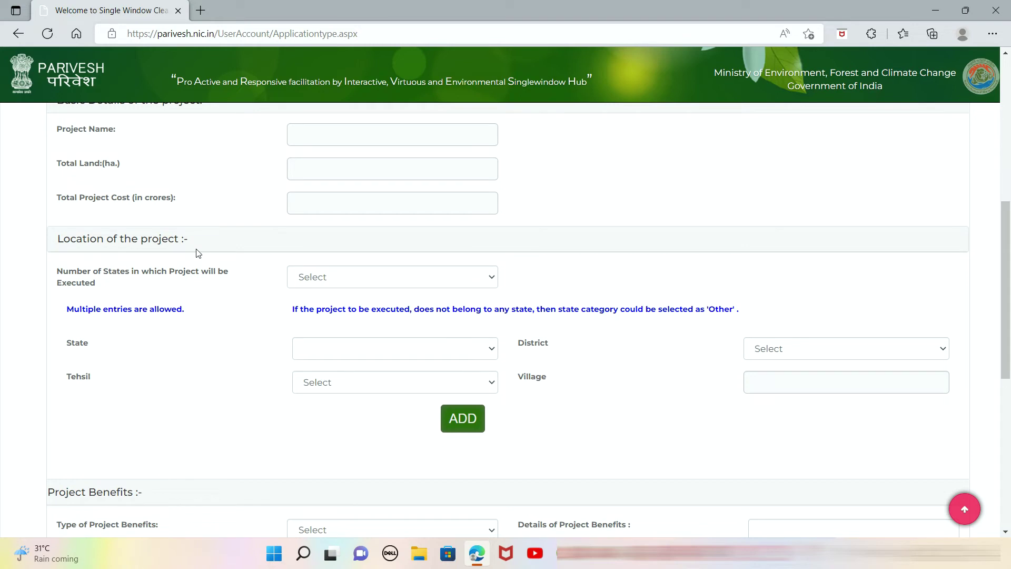
click(391, 284)
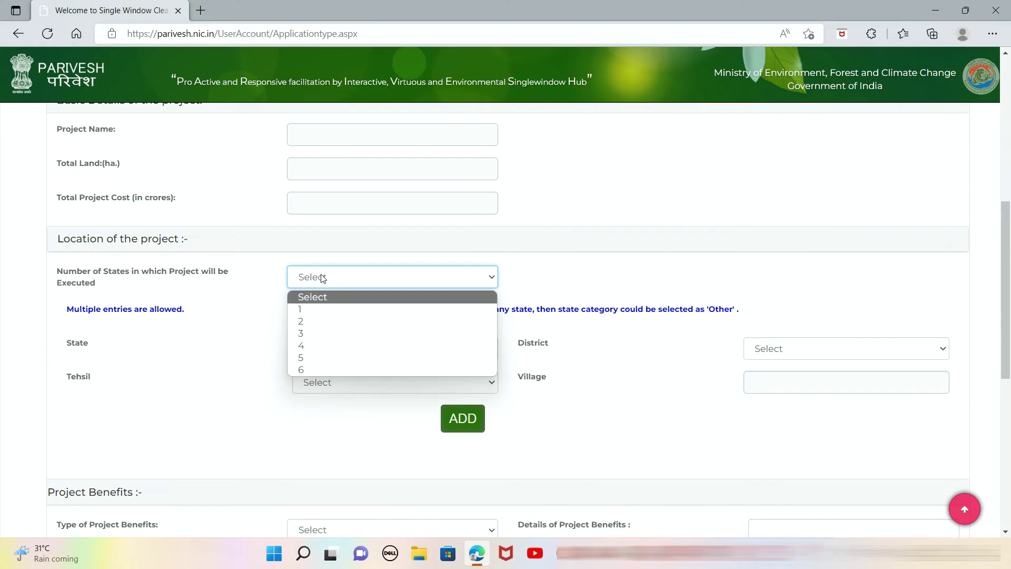
click(321, 308)
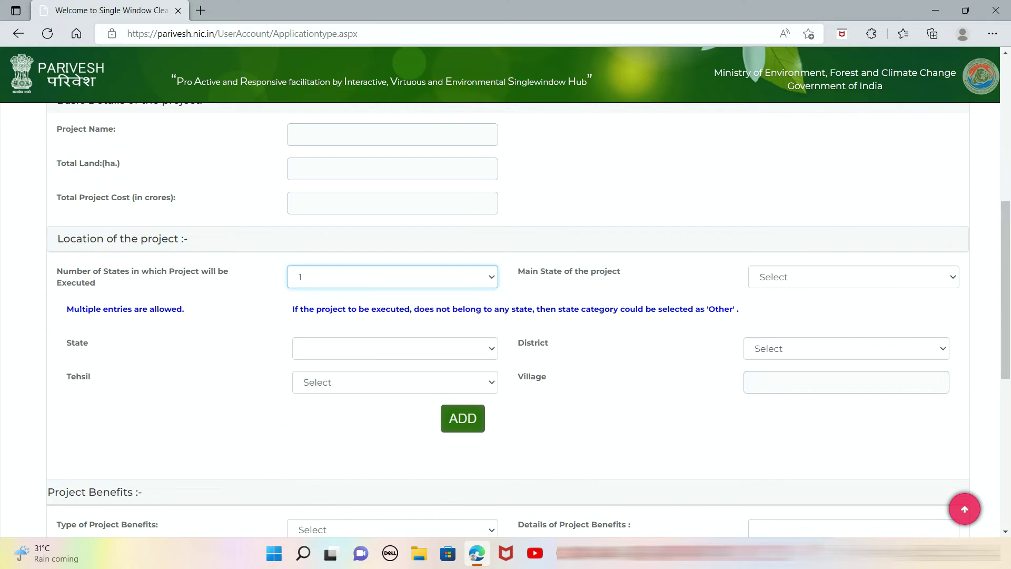
click(804, 276)
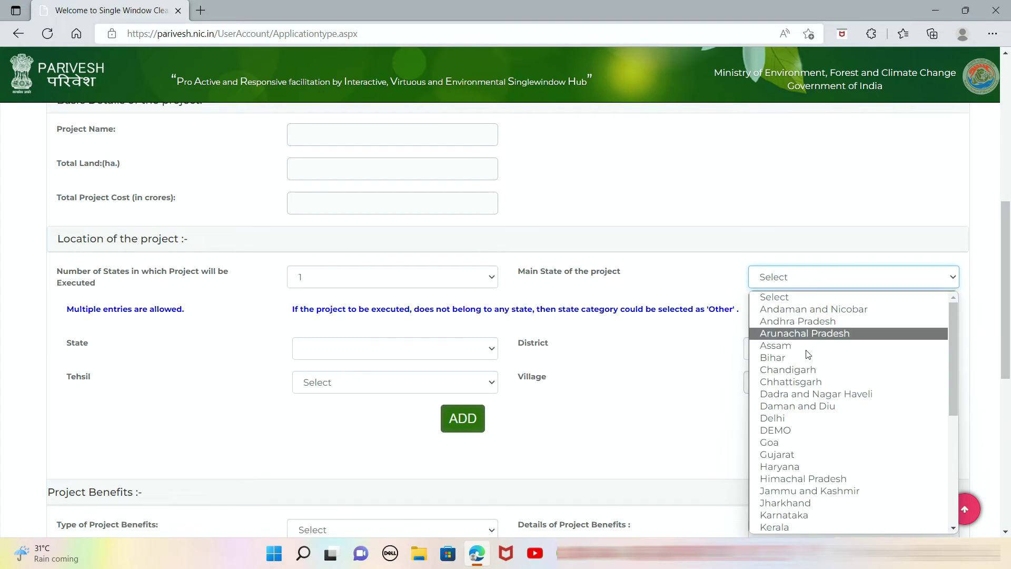
click(802, 479)
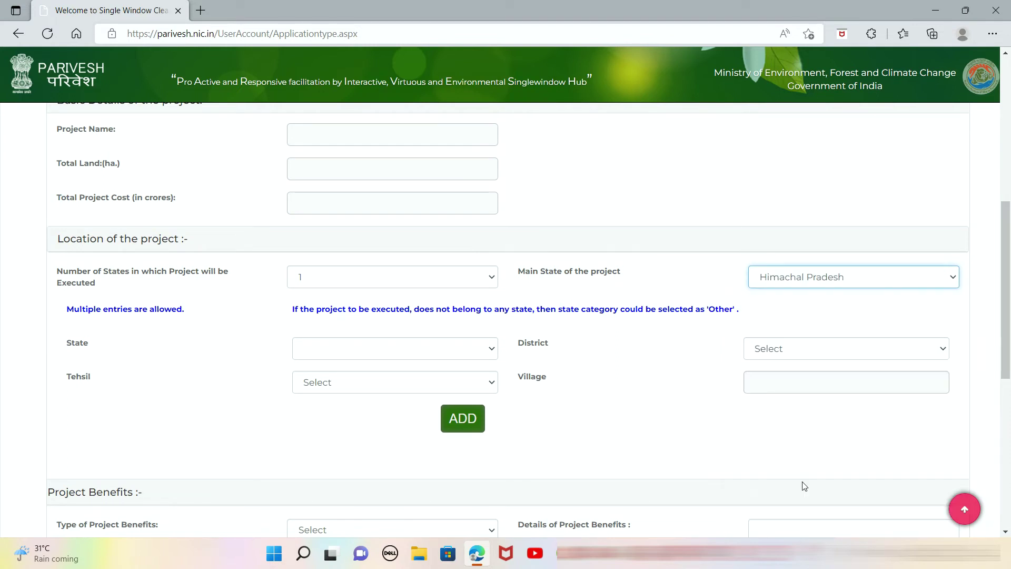
Set the location entry's state to Himachal Pradesh and its district to Dharmshala
click(428, 352)
click(400, 379)
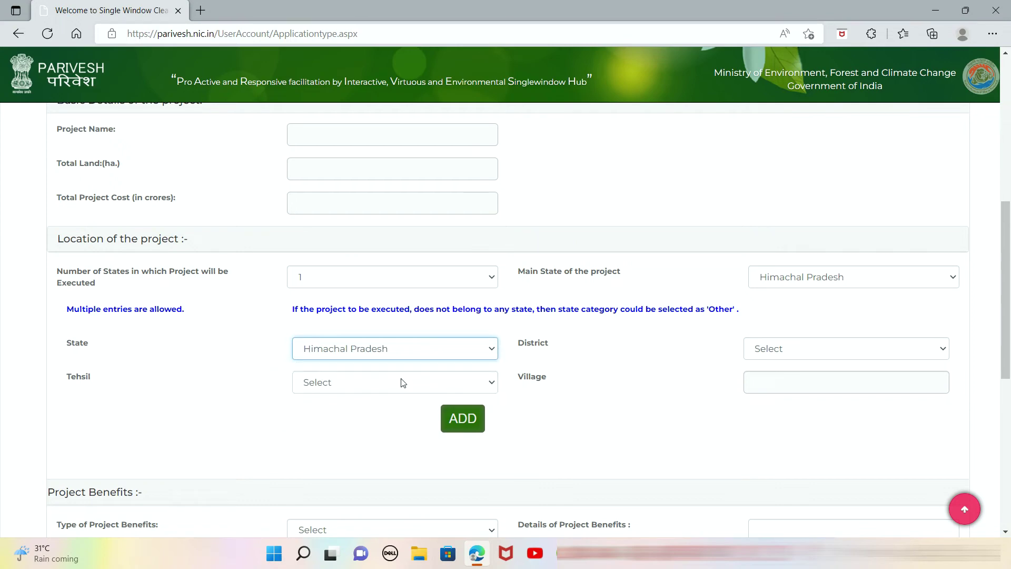
click(799, 348)
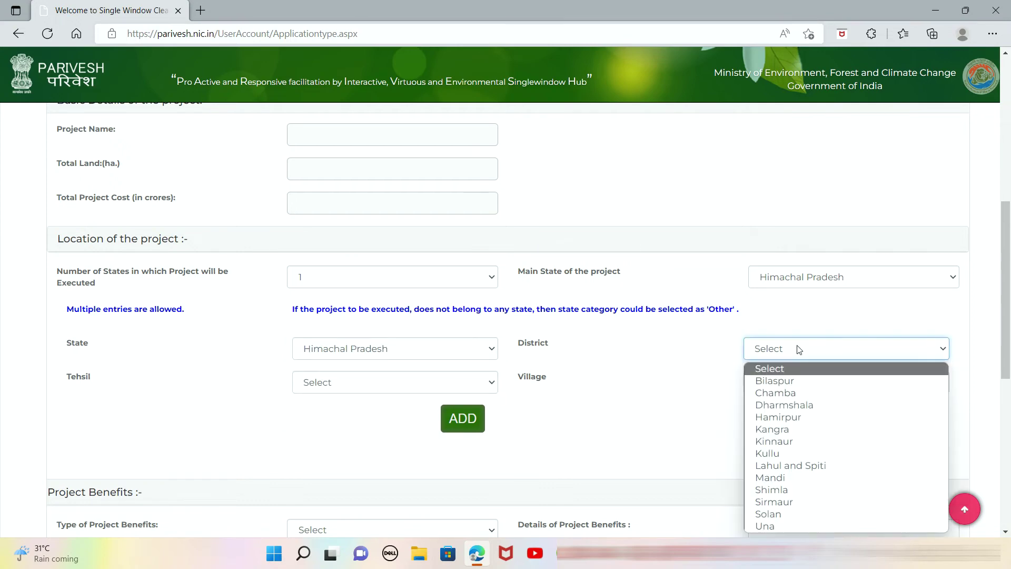
click(796, 405)
Change the location entry's district to Kullu, set its tehsil to Kullu(T), and make the village field ready for entry
click(447, 388)
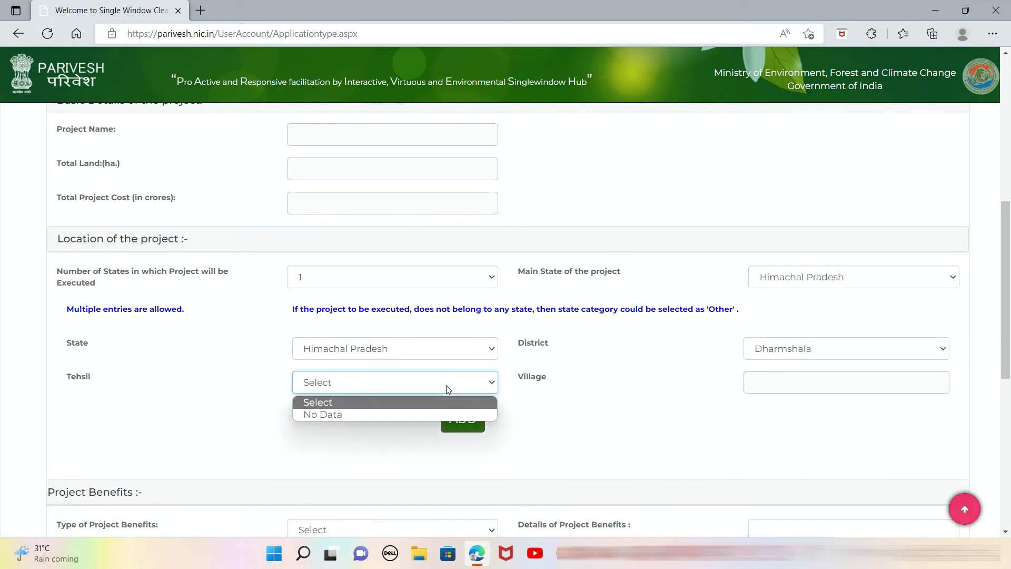
click(497, 385)
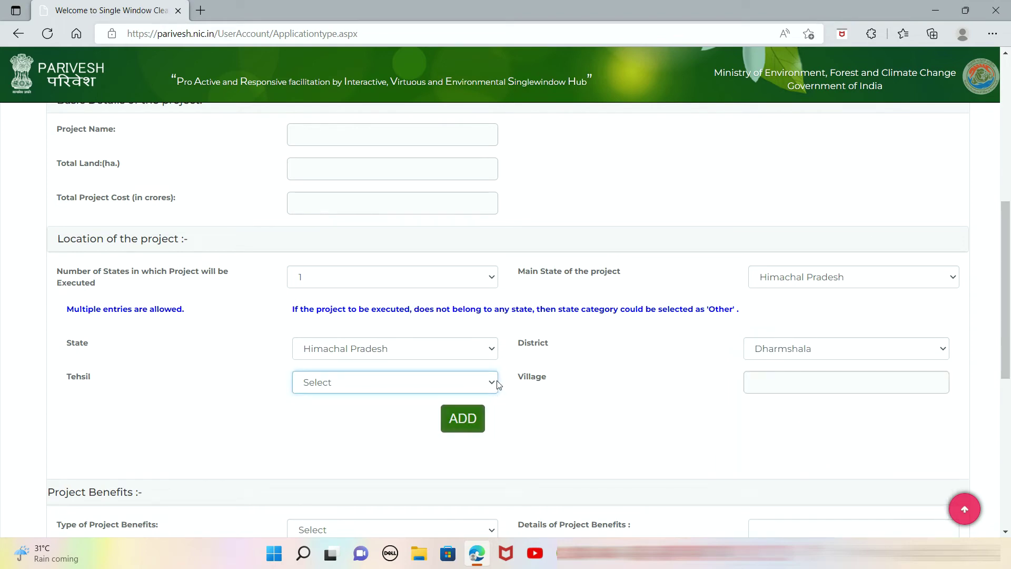
click(780, 353)
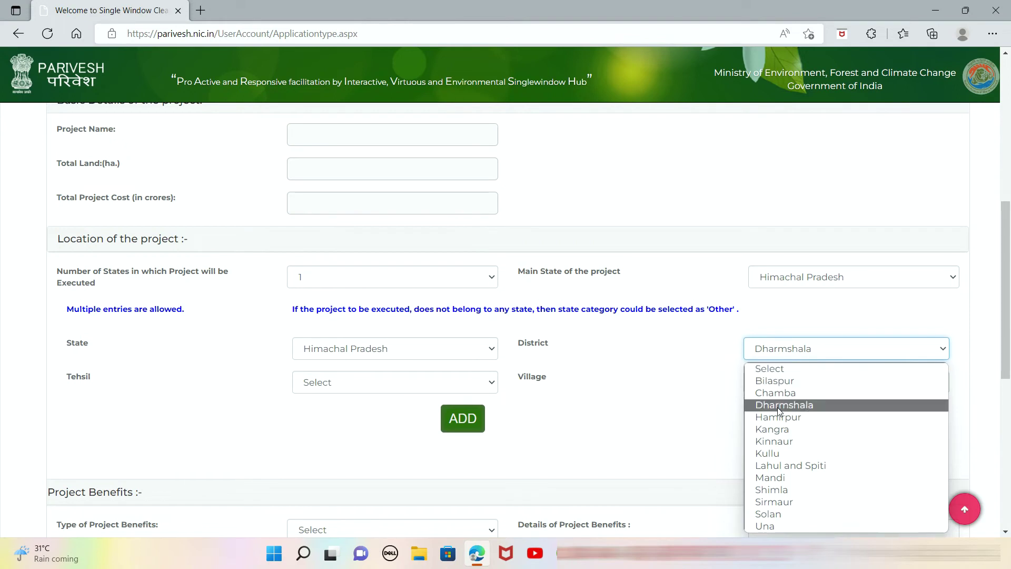
click(778, 454)
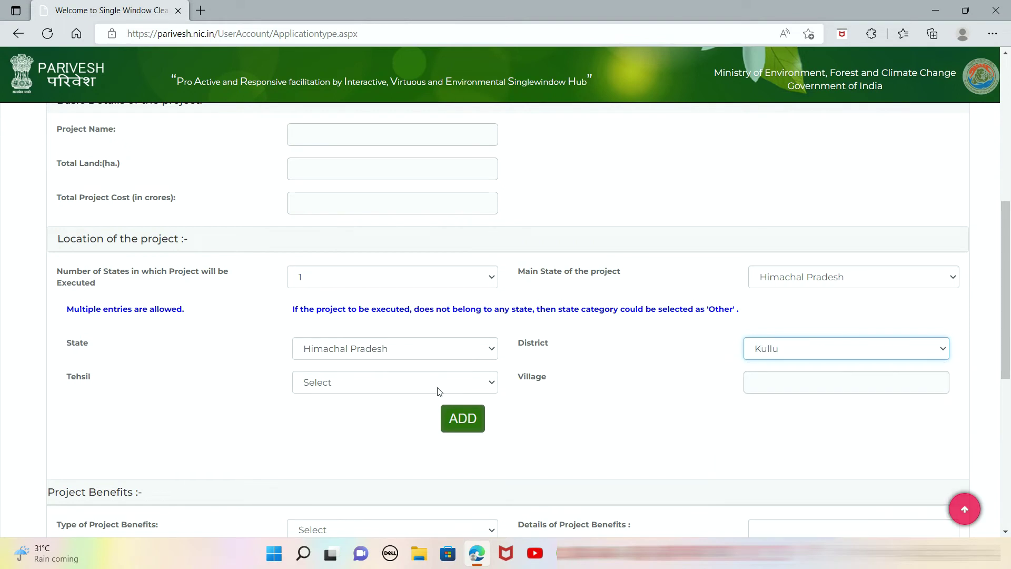
click(494, 381)
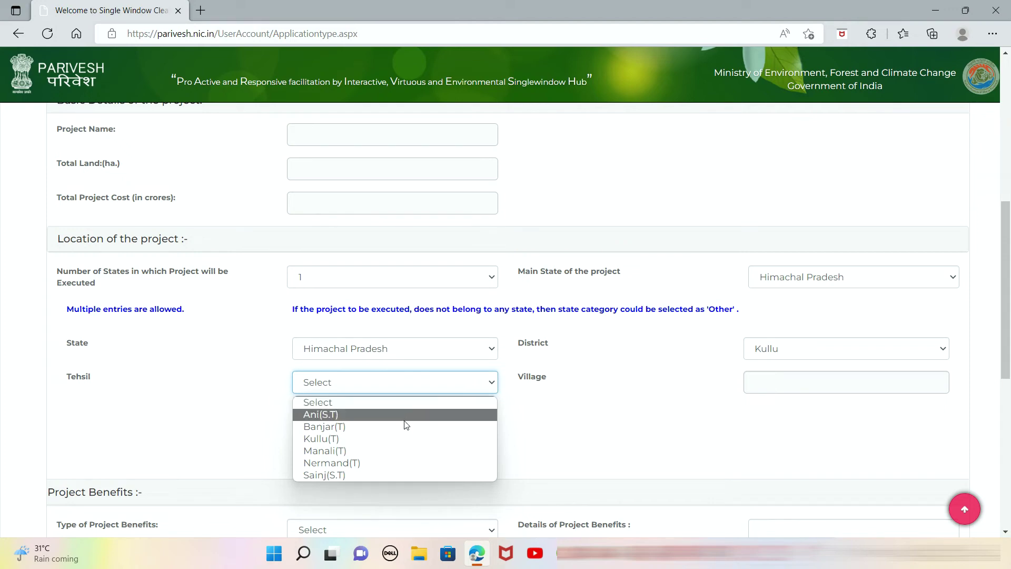
click(380, 440)
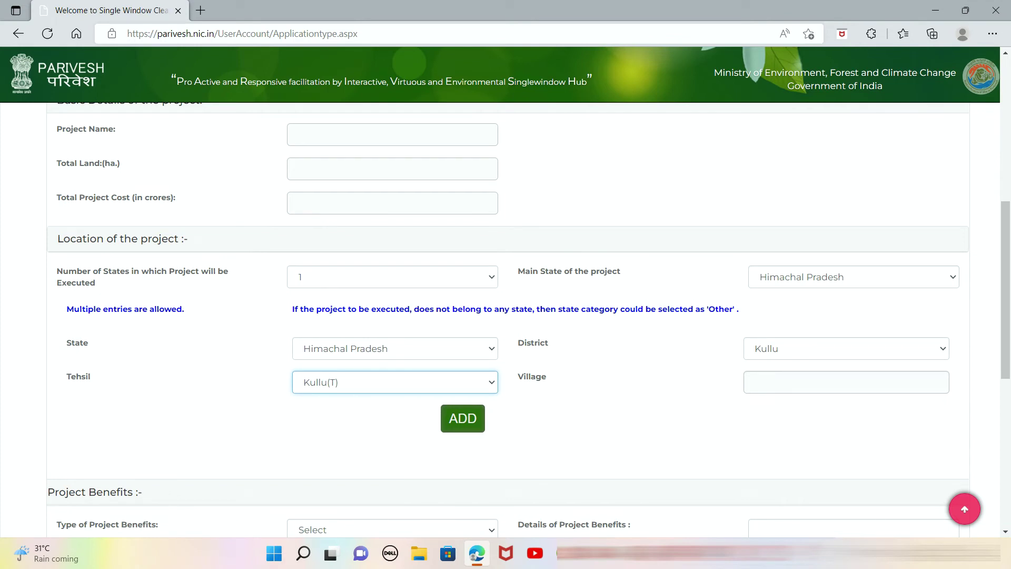
click(764, 382)
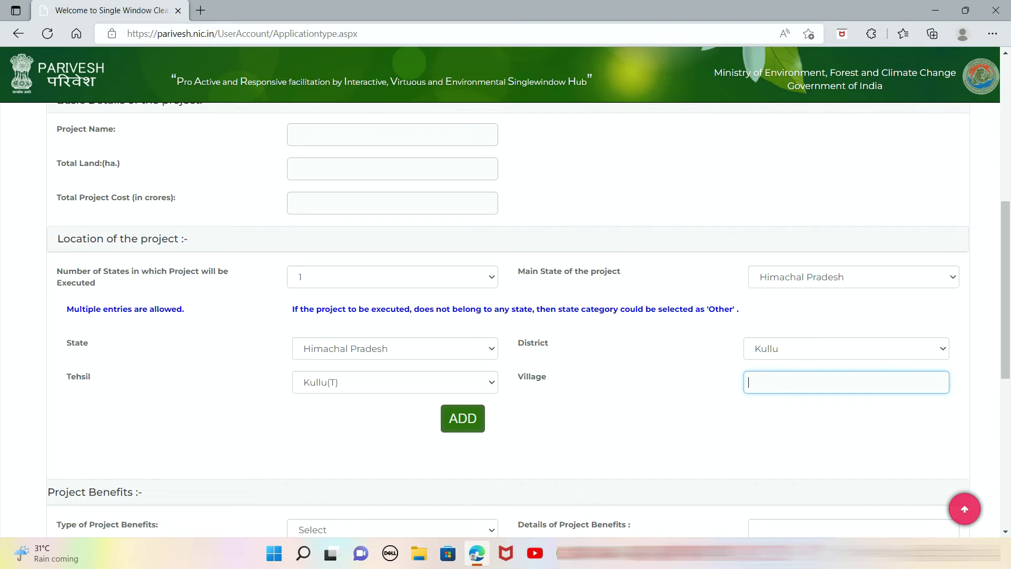
Set the type of project benefits to Social and make the benefit details field ready for entry
scroll(771, 389, down, 1)
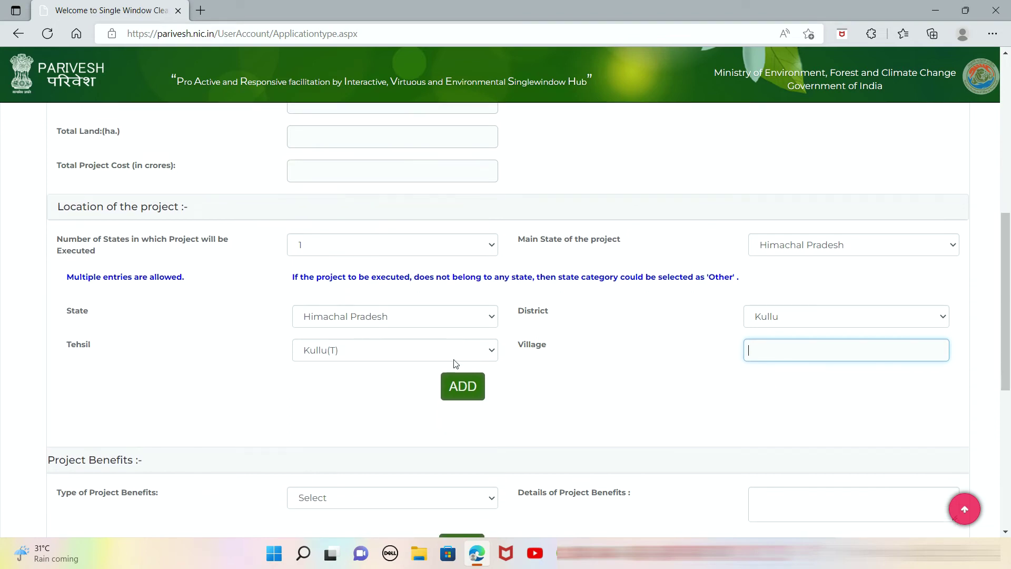
scroll(454, 392, down, 2)
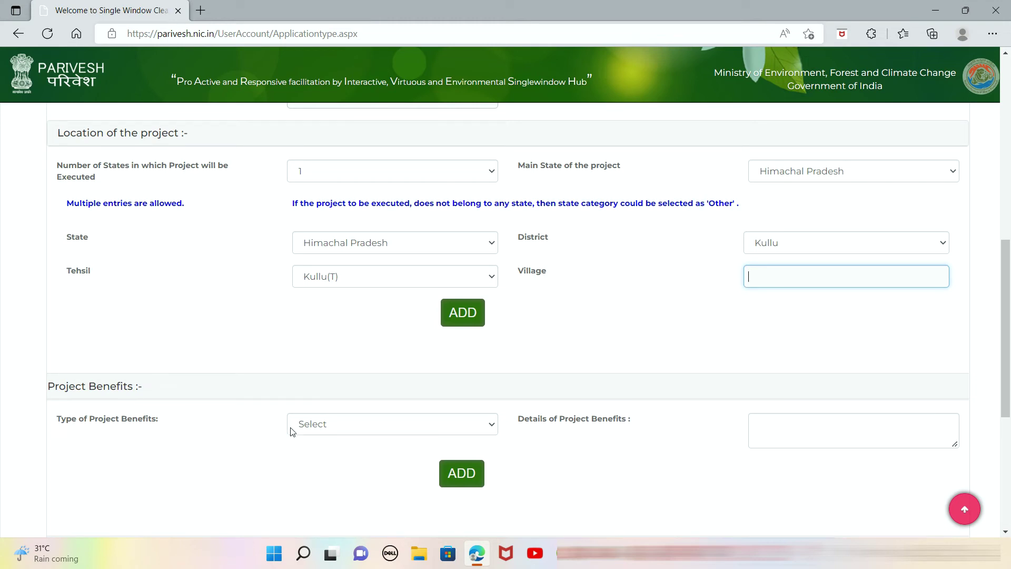
click(406, 431)
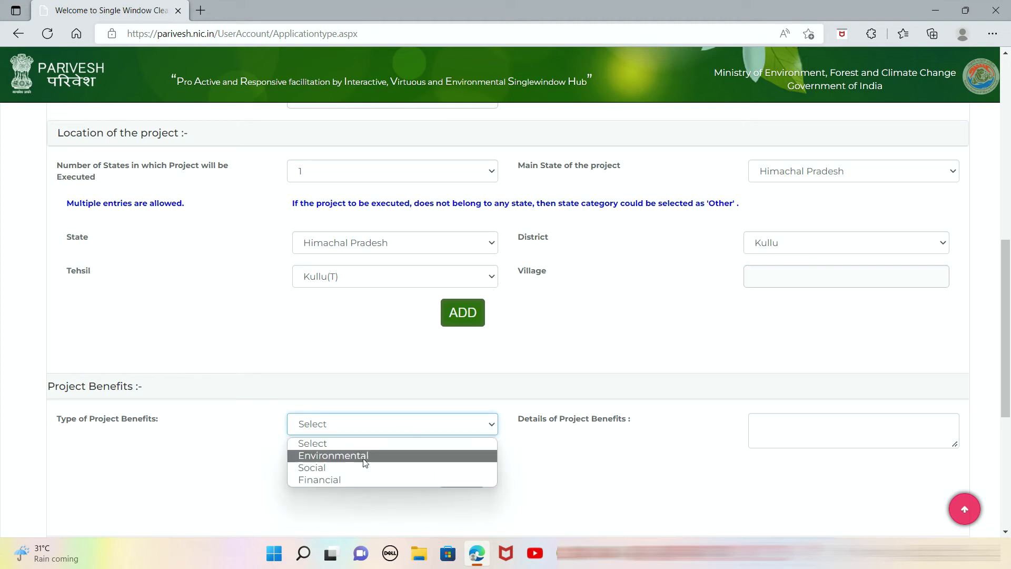
click(351, 468)
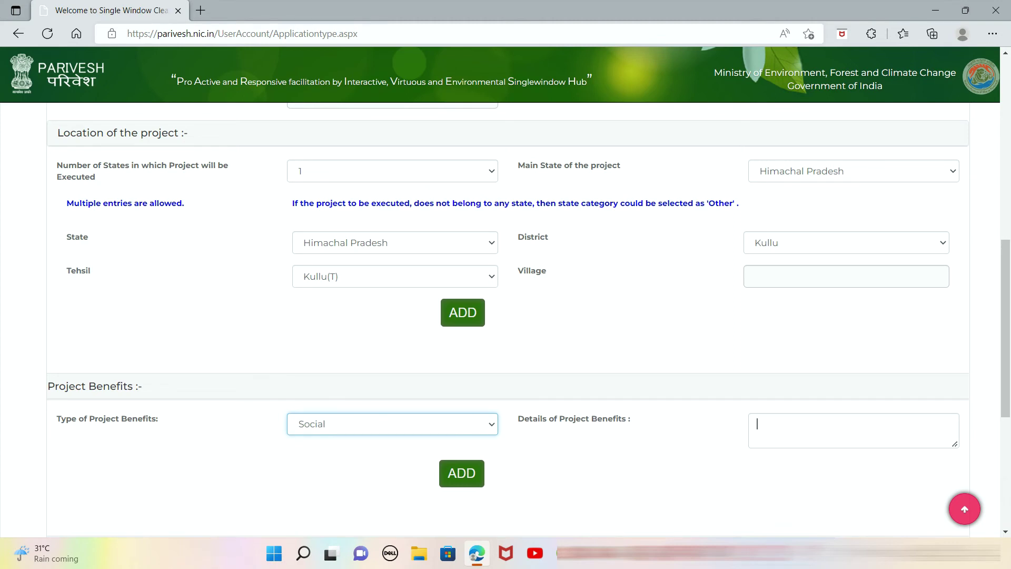
click(757, 421)
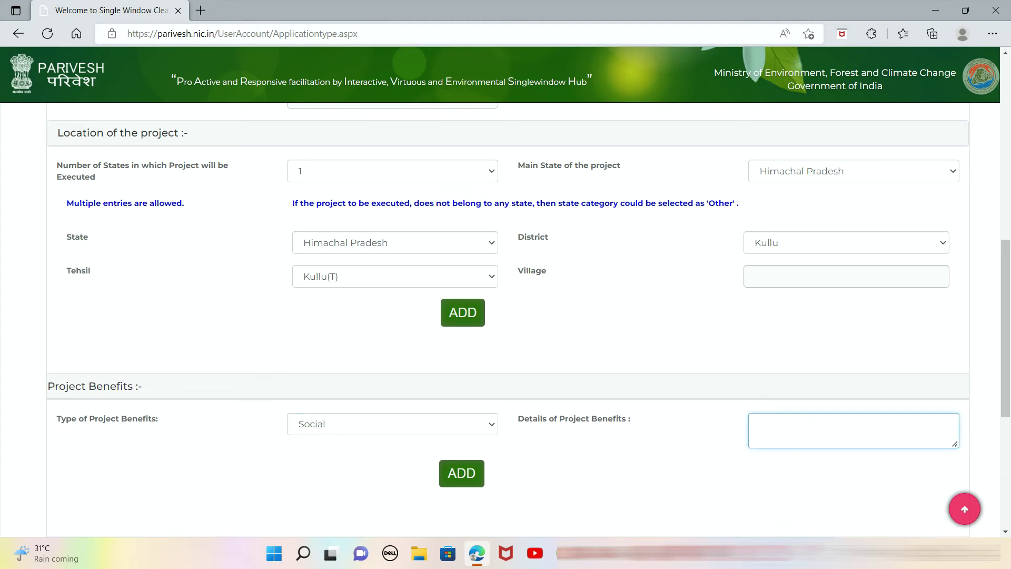
scroll(811, 421, down, 4)
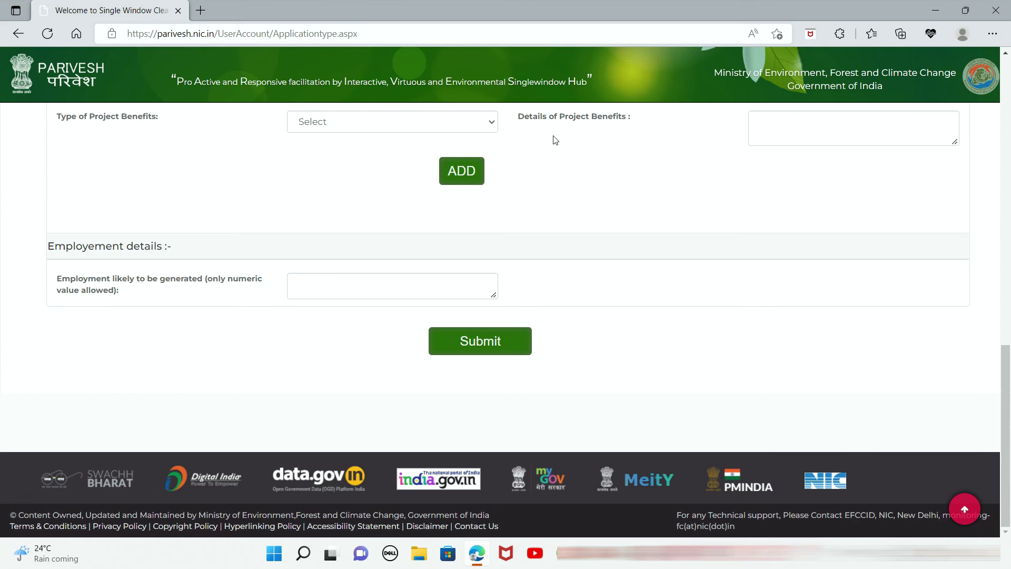
From the approvals page, open the update of existing proposals and bring up the new forest clearance proposals for Form-A Under Section 2(ii)
scroll(554, 140, up, 10)
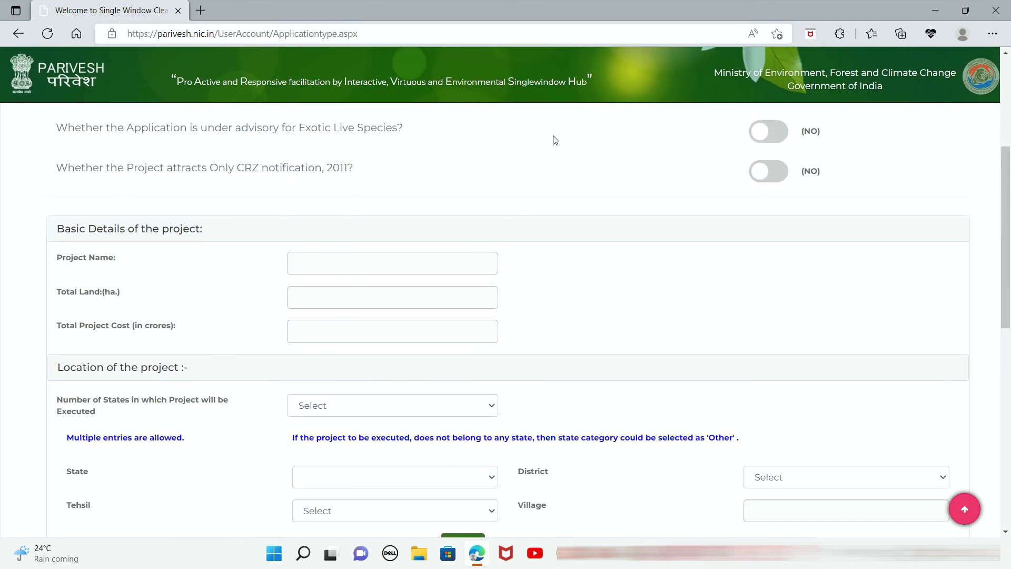
scroll(554, 141, up, 2)
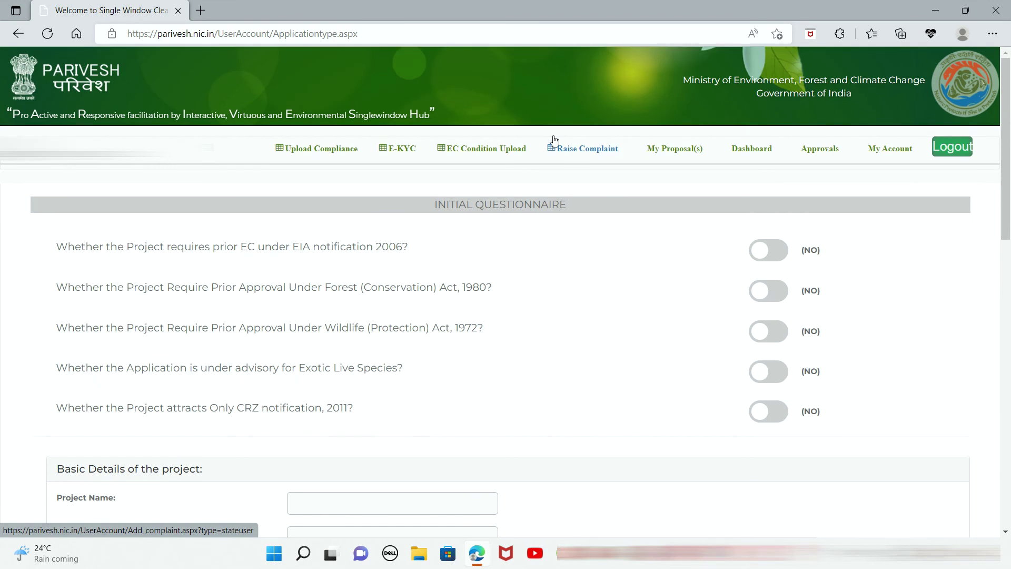
click(826, 157)
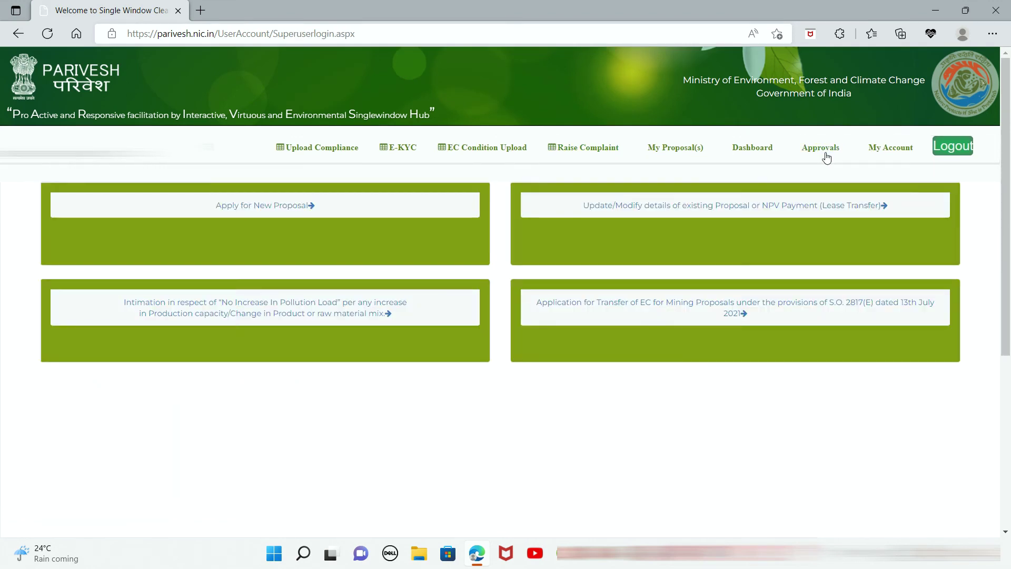
click(654, 206)
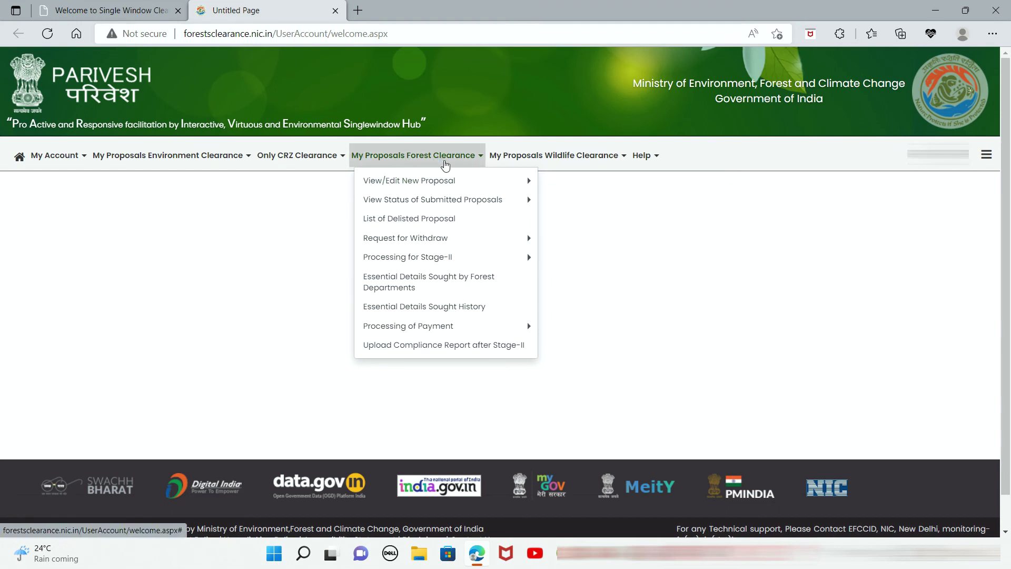
mouse_move(416, 180)
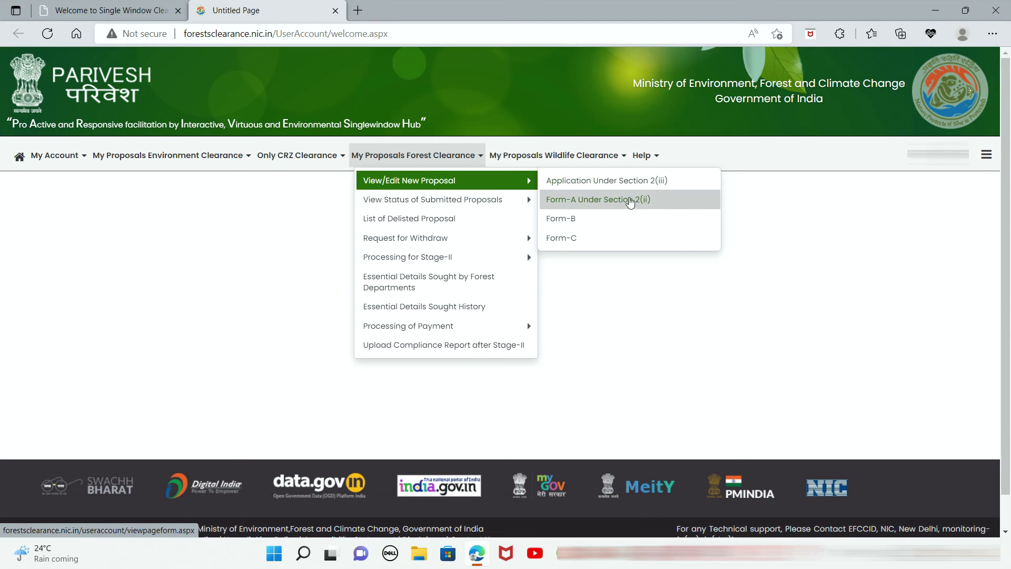
click(630, 201)
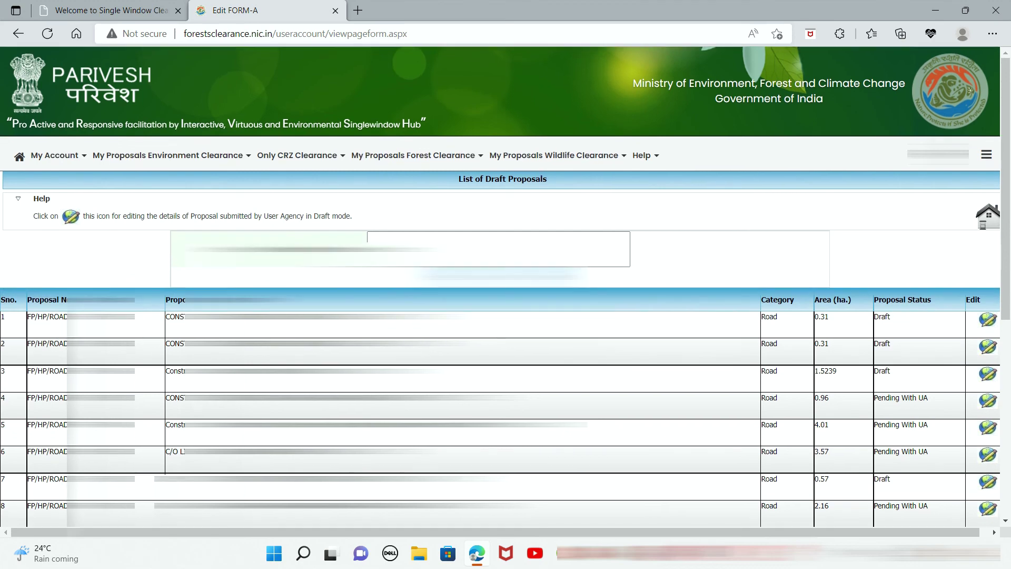
Examine the list of draft proposals, including the proposal number search field, the proposal statuses and the edit option of each entry
scroll(505, 316, down, 1)
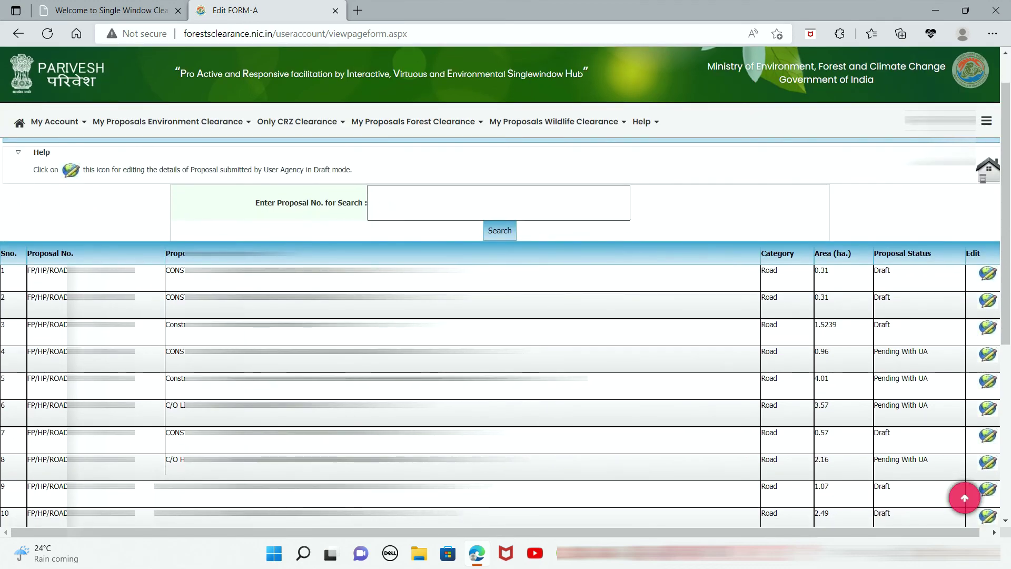
click(371, 203)
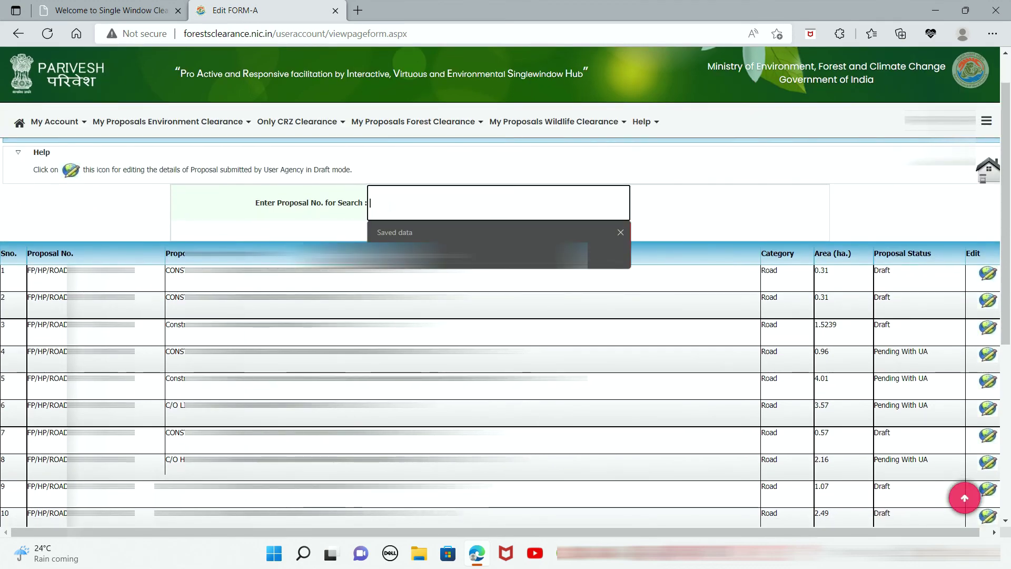
click(621, 231)
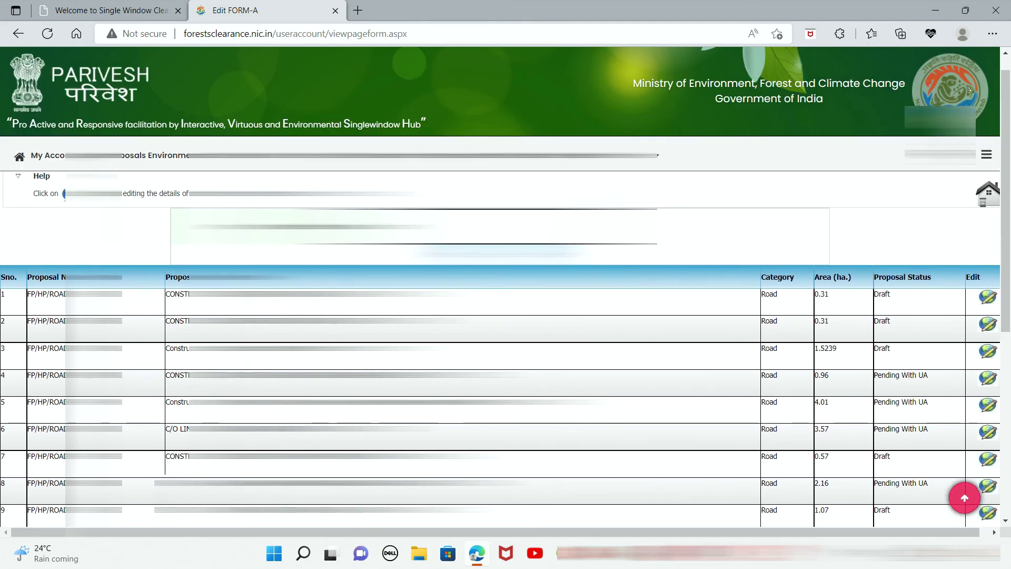
scroll(505, 316, down, 2)
scroll(505, 332, down, 1)
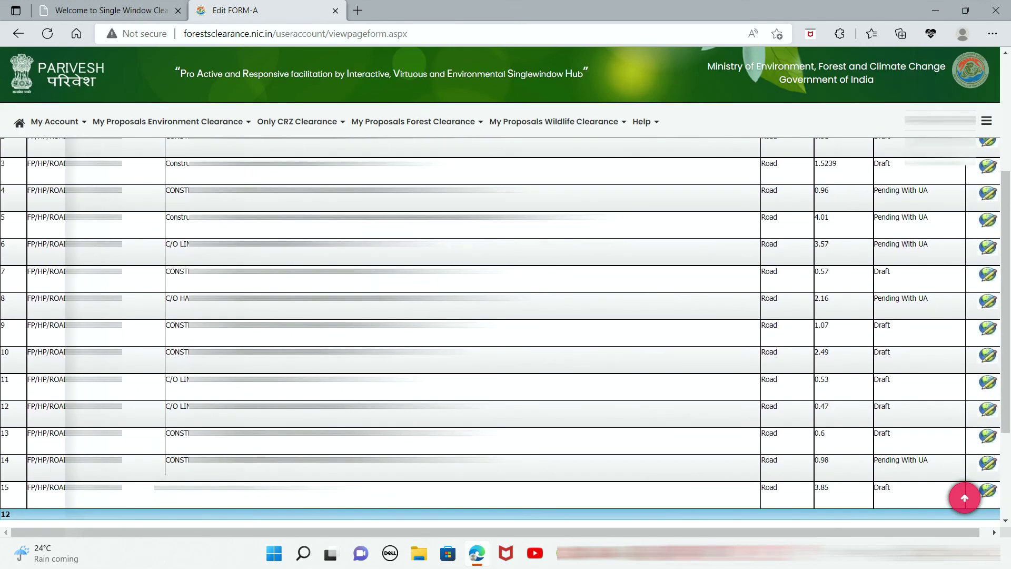
scroll(506, 332, up, 2)
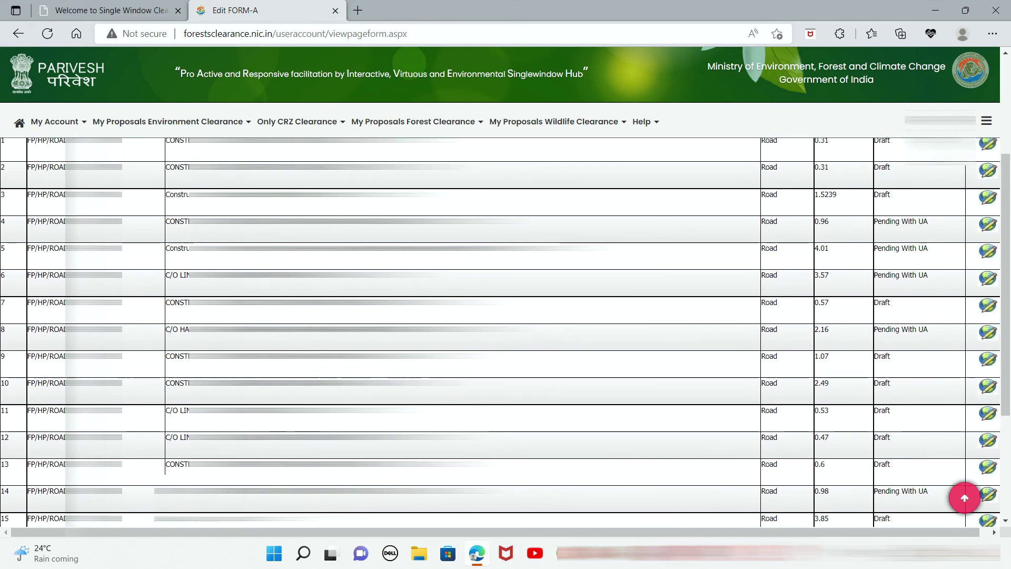